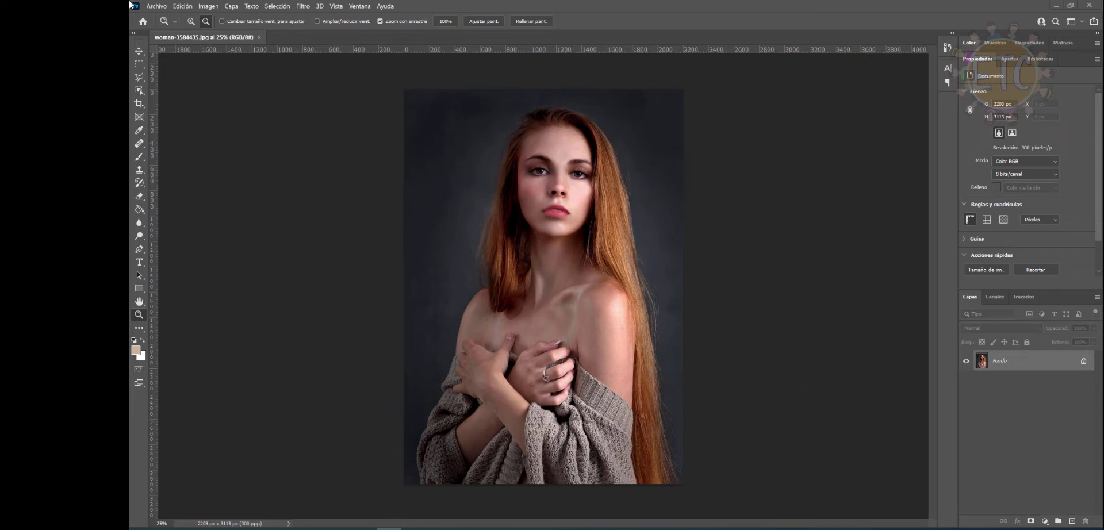
# Draw a tall elliptical marquee around the woman from her head down to her sweater.
pyautogui.click(141, 67)
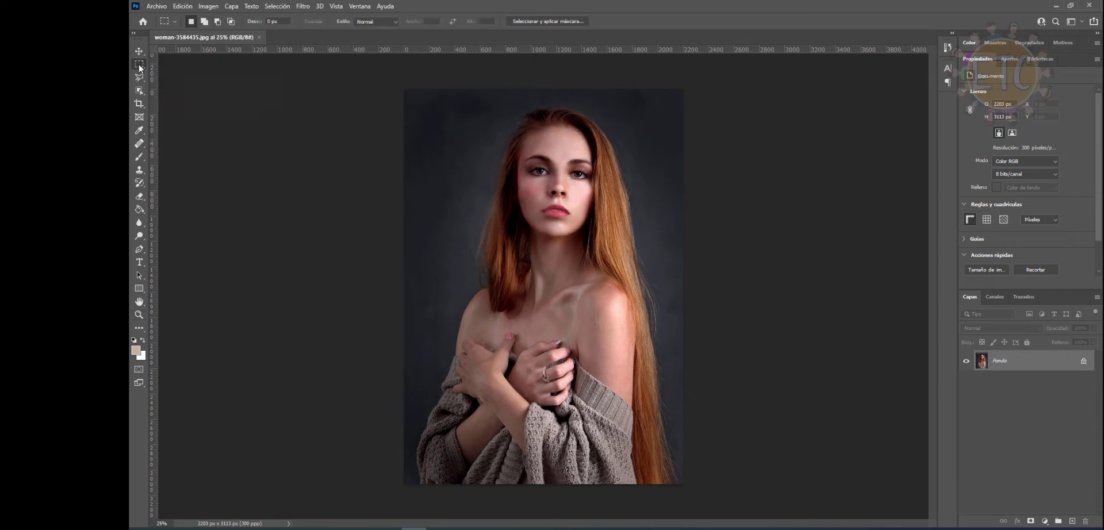
pyautogui.rightClick(141, 67)
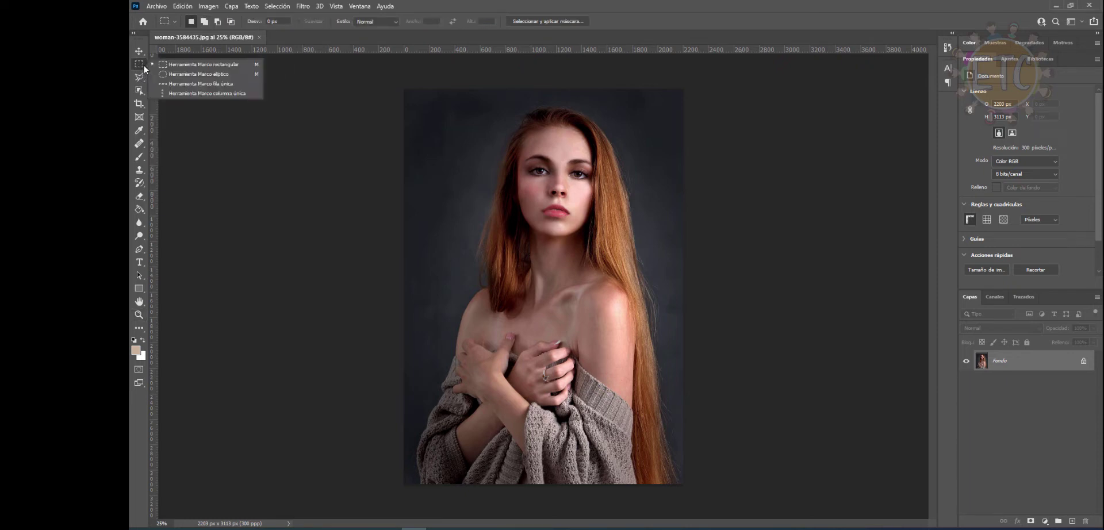
pyautogui.click(173, 74)
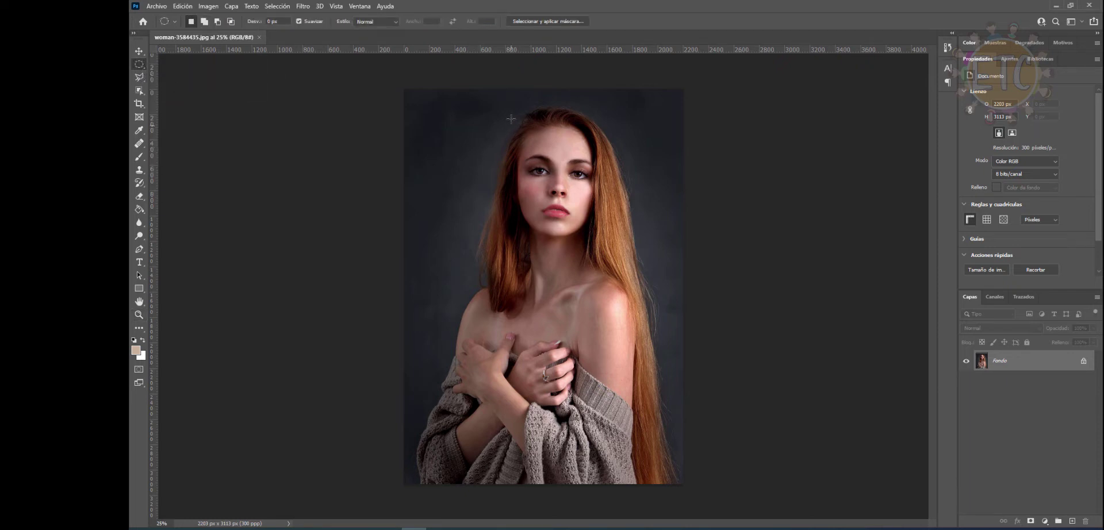
pyautogui.moveTo(494, 102); pyautogui.dragTo(640, 487)
# Add a Color uniforme fill layer in near-white fbf6ef over the oval selection.
pyautogui.click(1045, 521)
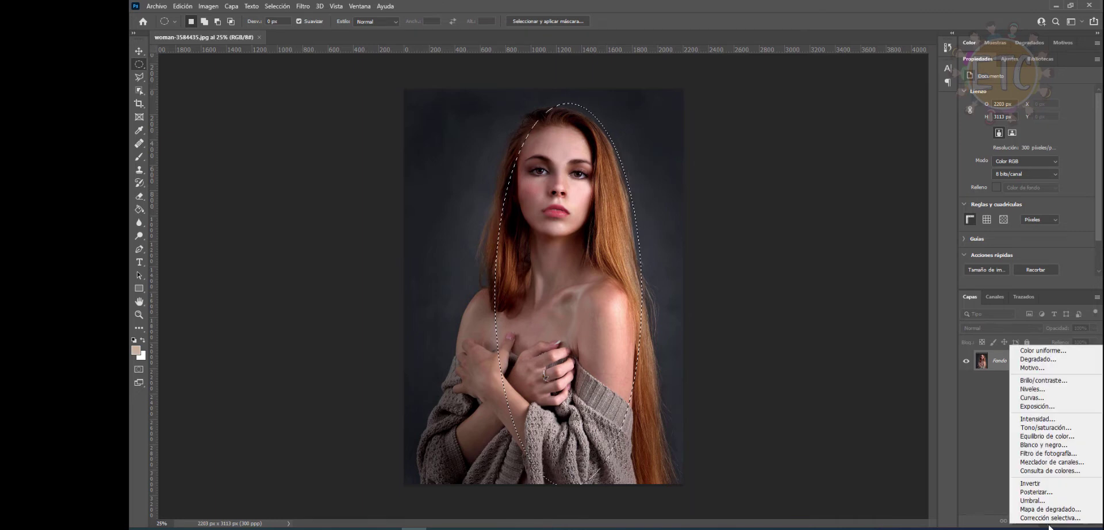
pyautogui.click(1044, 351)
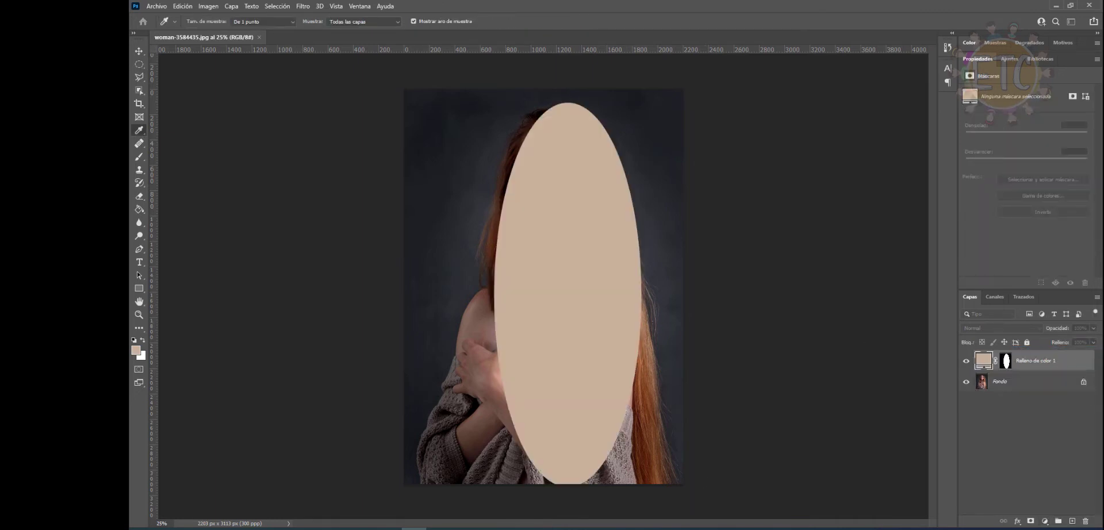
pyautogui.moveTo(649, 145); pyautogui.dragTo(783, 144)
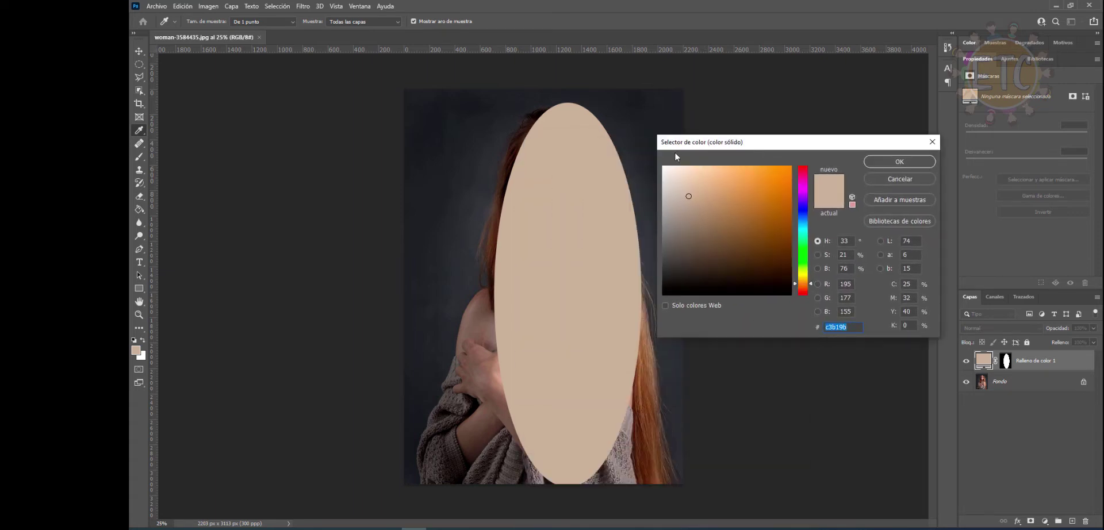
pyautogui.click(672, 169)
pyautogui.click(899, 161)
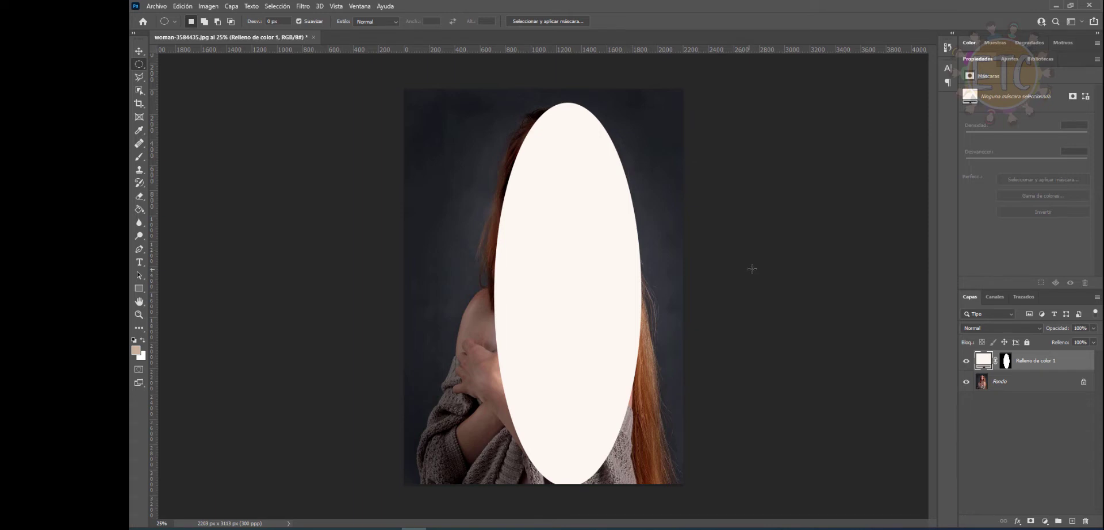
# Invert the fill layer's mask with Ctrl+I so the woman shows through the oval.
pyautogui.doubleClick(1026, 363)
pyautogui.click(1007, 362)
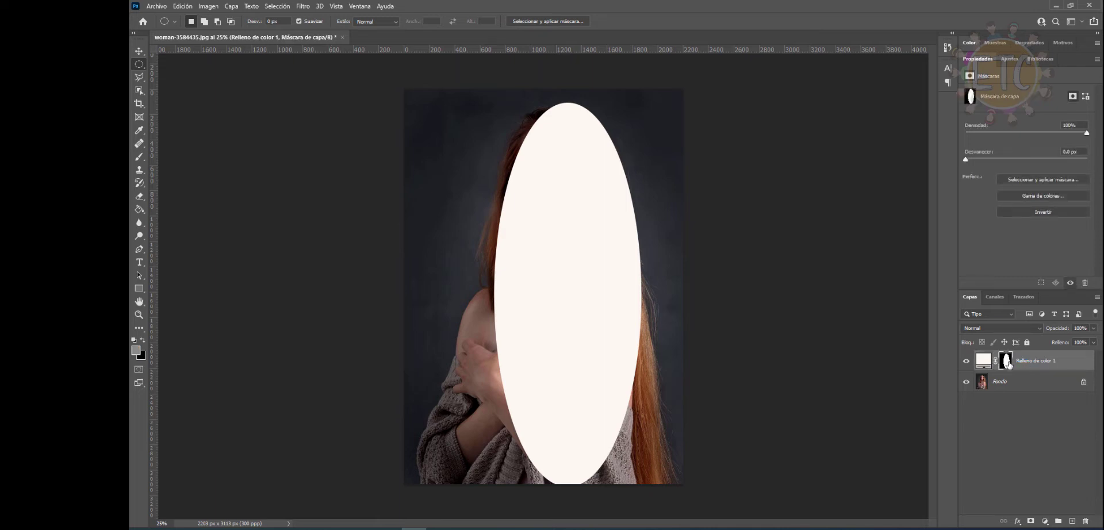
pyautogui.hotkey('ctrl', 'i')
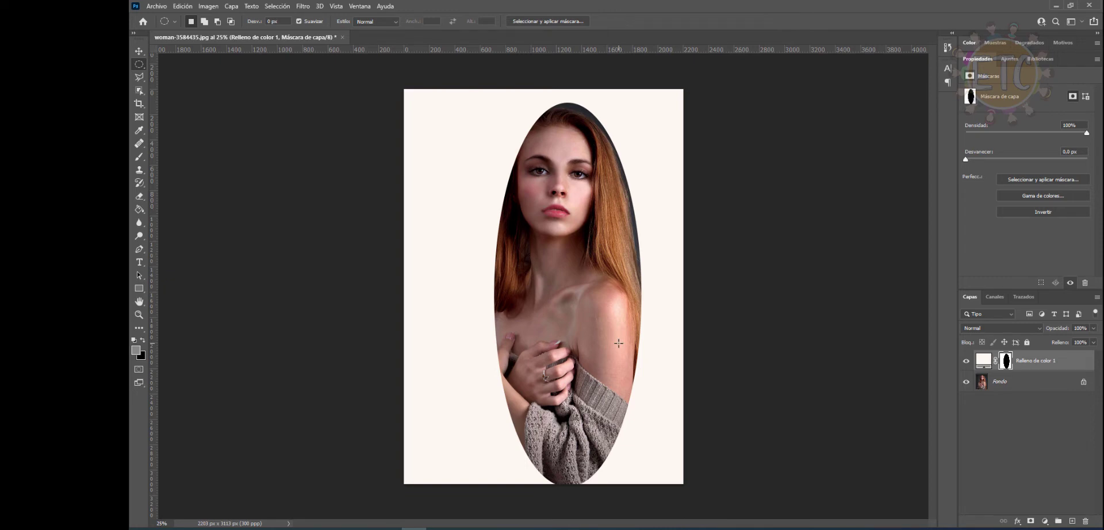
pyautogui.click(303, 6)
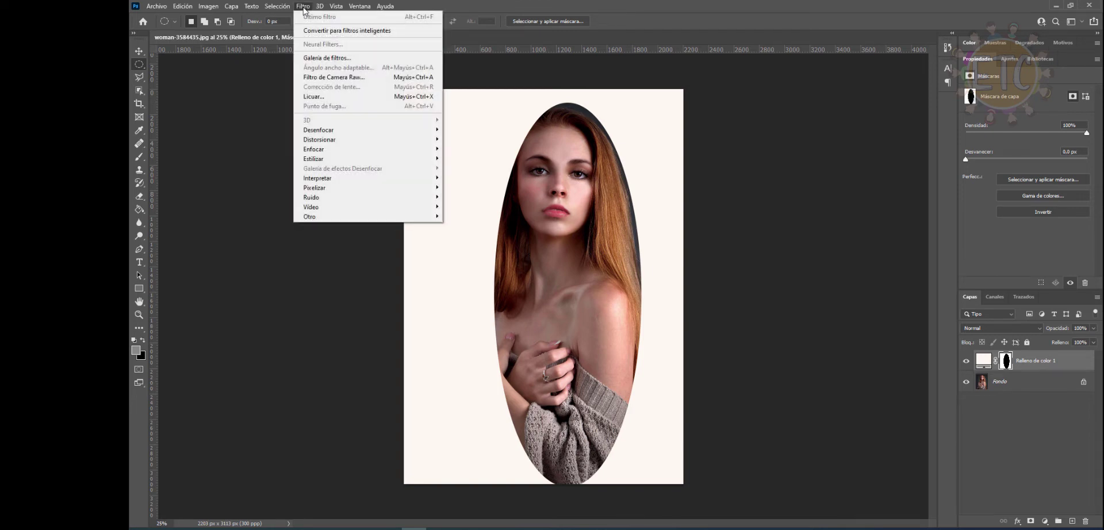
pyautogui.moveTo(319, 129)
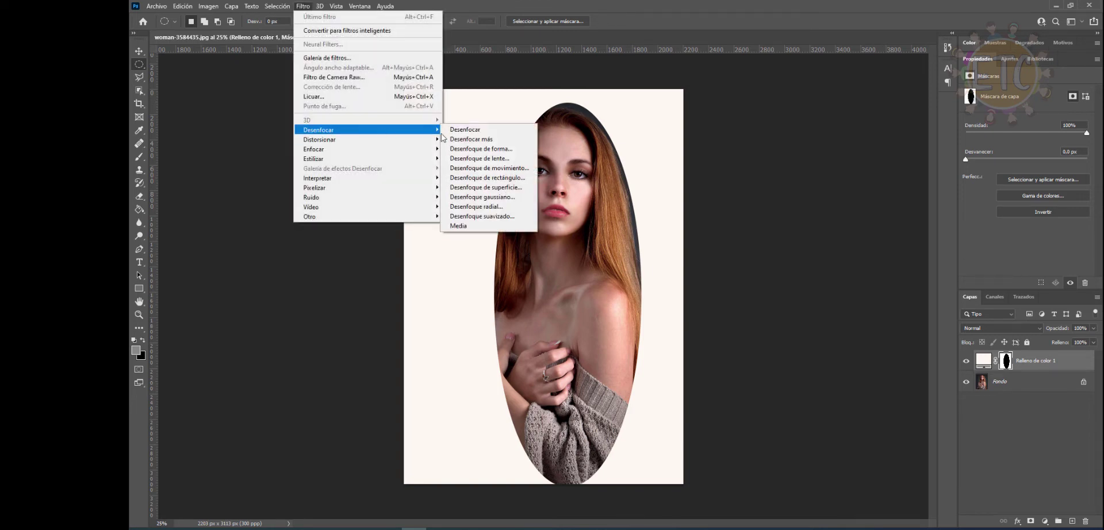
# Apply a Desenfoque gaussiano of about 110 px radius to the fill layer's mask.
pyautogui.click(492, 197)
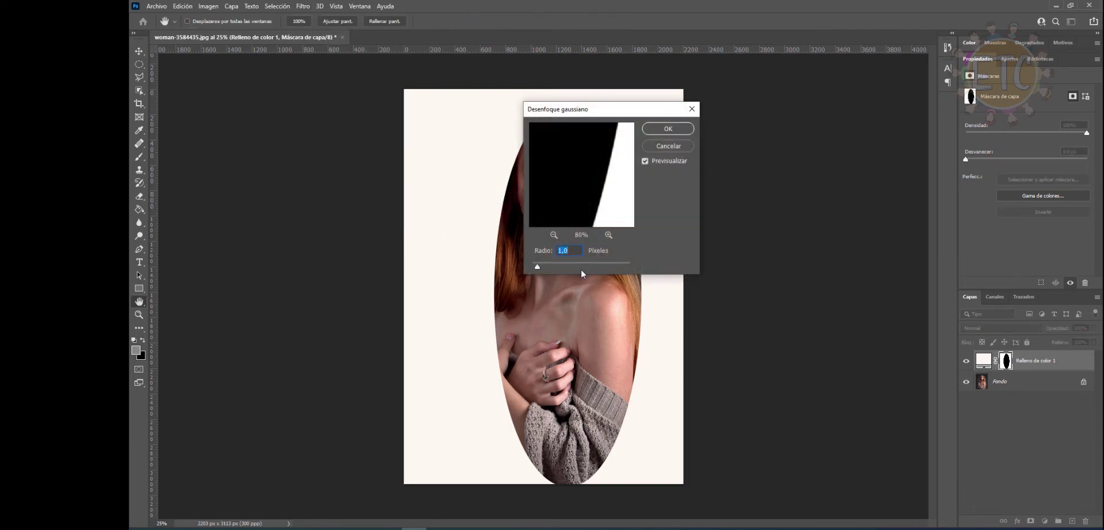
pyautogui.moveTo(558, 269); pyautogui.dragTo(602, 270)
pyautogui.moveTo(592, 109); pyautogui.dragTo(746, 132)
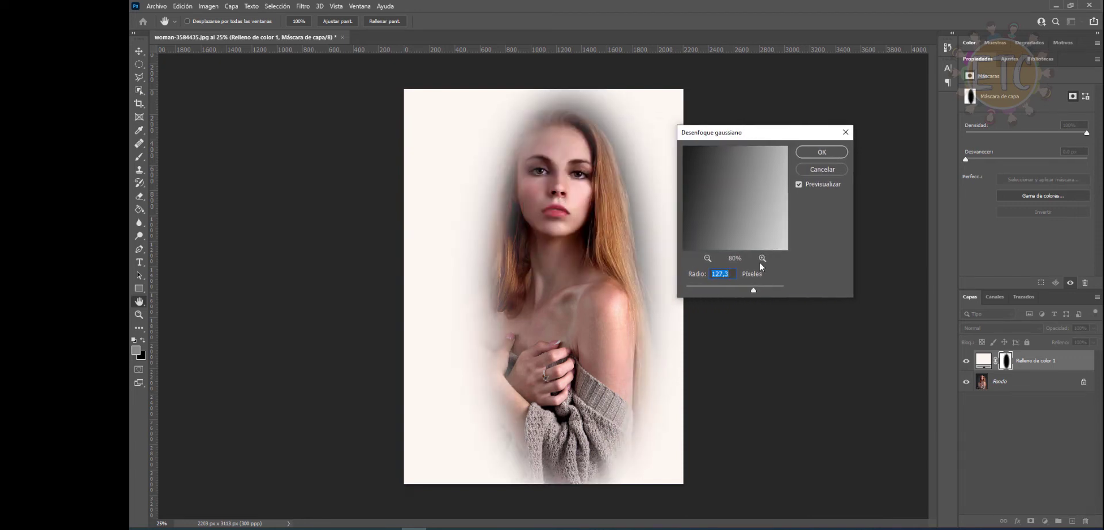
pyautogui.moveTo(756, 292); pyautogui.dragTo(762, 290)
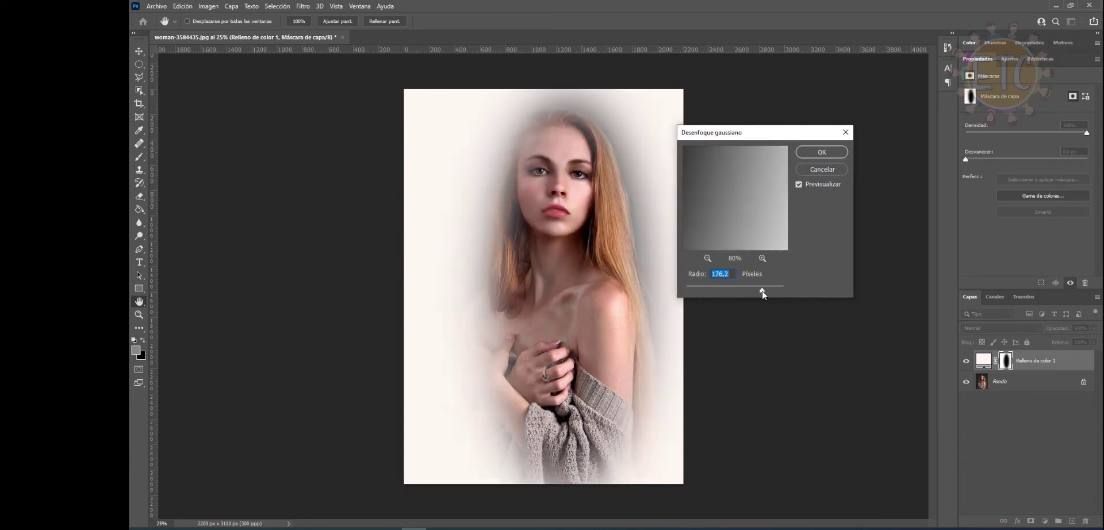
pyautogui.moveTo(750, 292); pyautogui.dragTo(739, 291)
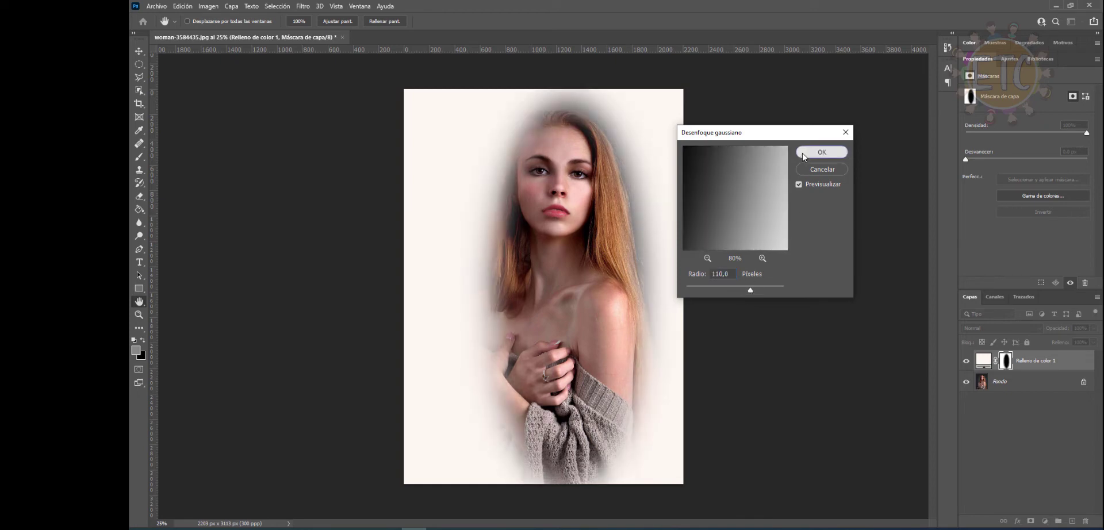
pyautogui.click(821, 152)
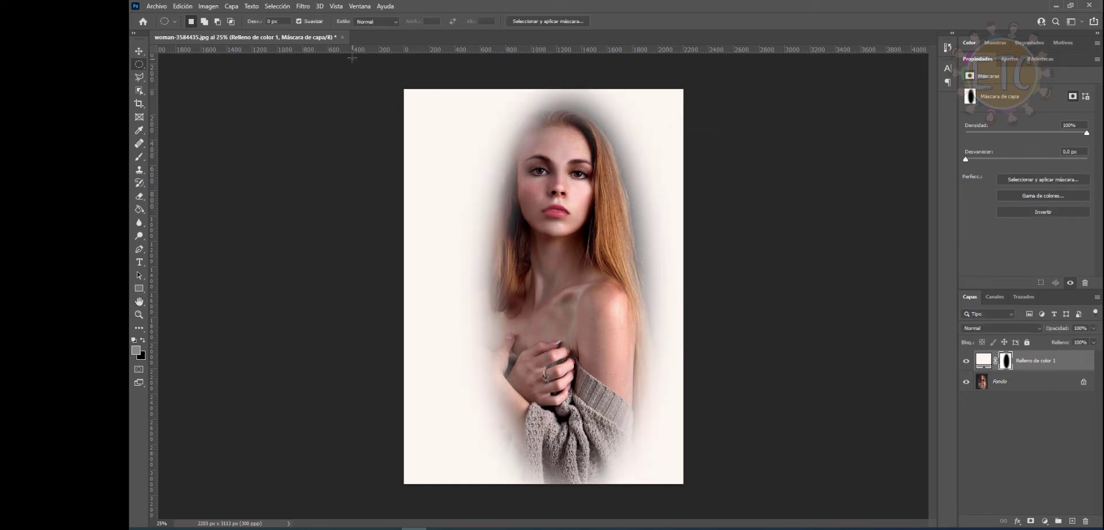
pyautogui.click(304, 6)
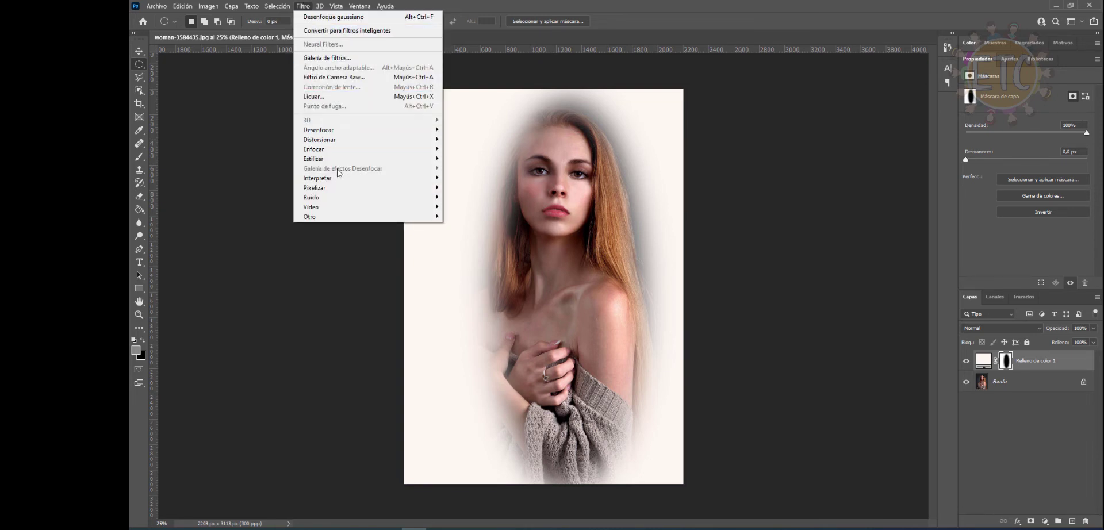
pyautogui.moveTo(315, 187)
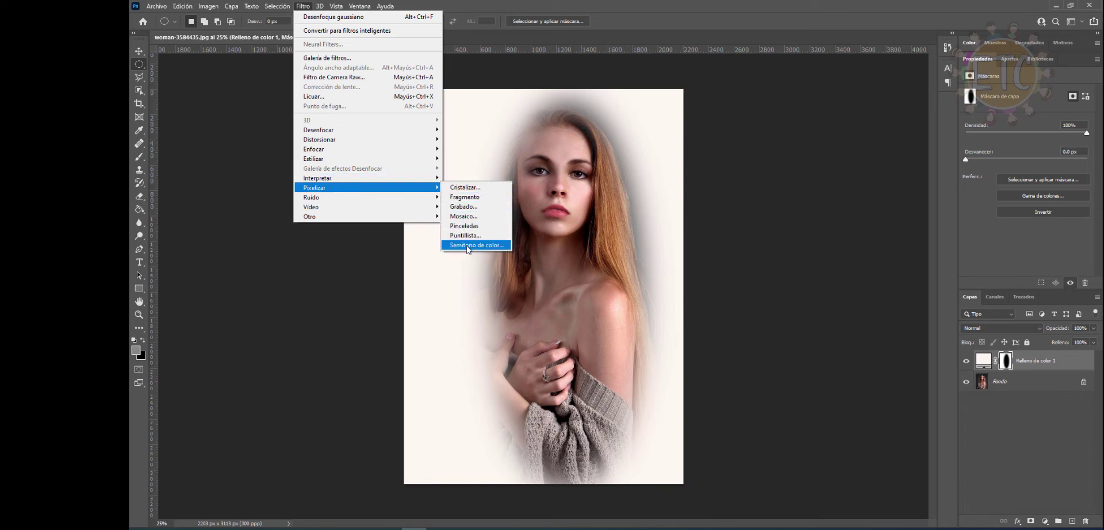
# Apply Semitono de color to the mask with Radio máximo 3.
pyautogui.click(467, 246)
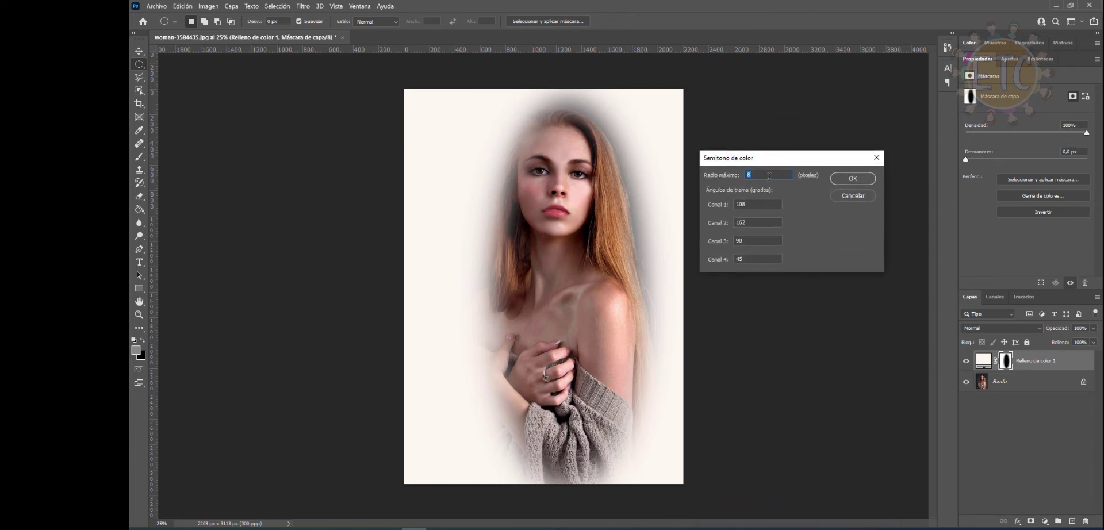
pyautogui.moveTo(735, 175); pyautogui.dragTo(731, 179)
pyautogui.click(847, 178)
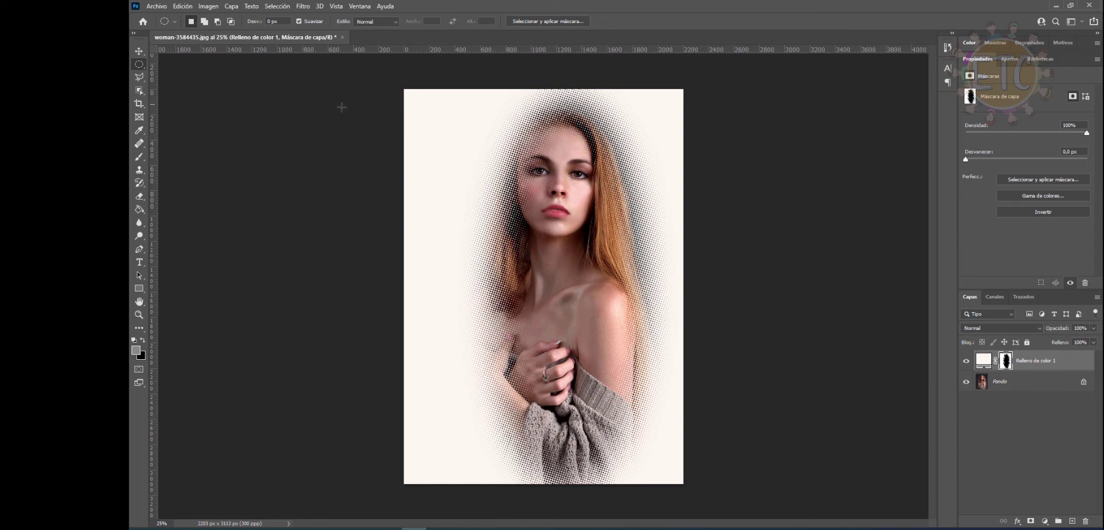
# Nudge the halftone mask and scale it to about 105% to recentre the vignette on the woman.
pyautogui.click(138, 48)
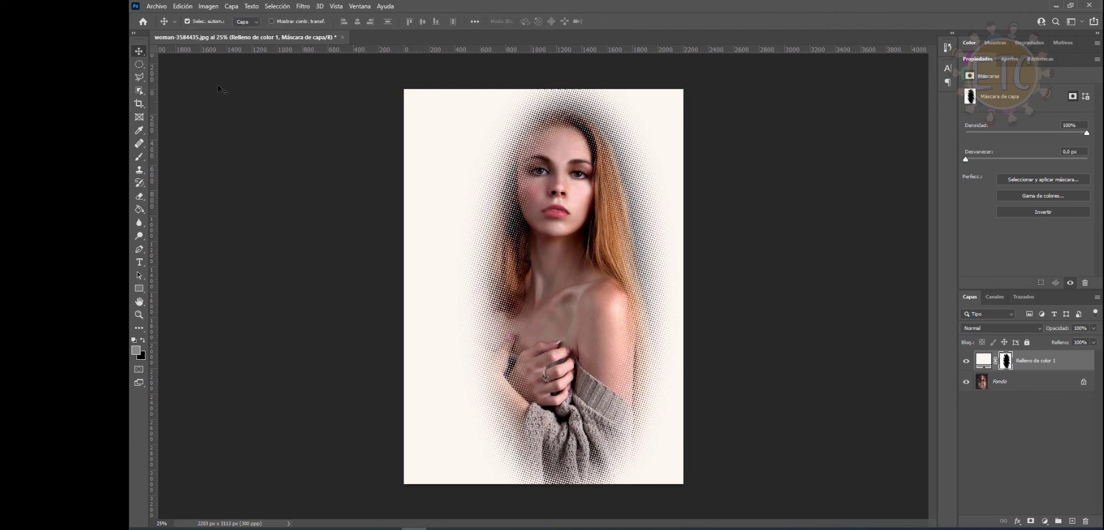
pyautogui.moveTo(577, 222)
pyautogui.mouseDown()
pyautogui.moveTo(546, 195)
pyautogui.moveTo(504, 186)
pyautogui.mouseUp()
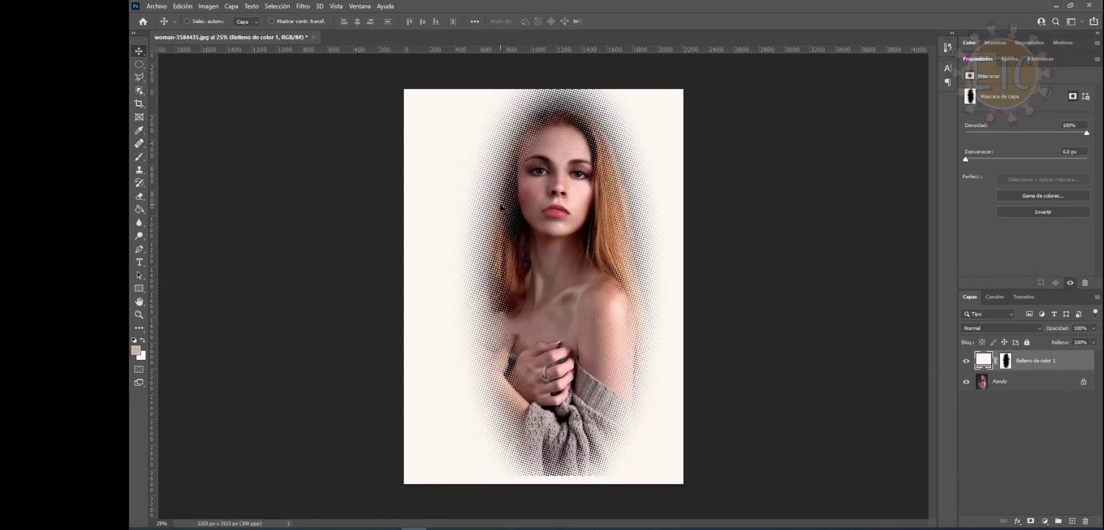
pyautogui.hotkey('ctrl', 't')
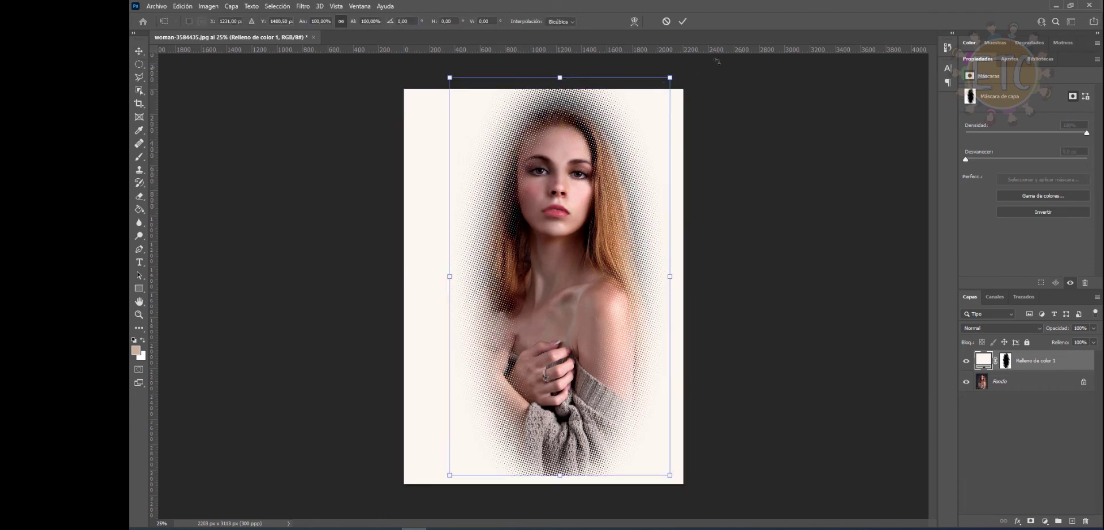
pyautogui.moveTo(671, 77); pyautogui.dragTo(681, 58)
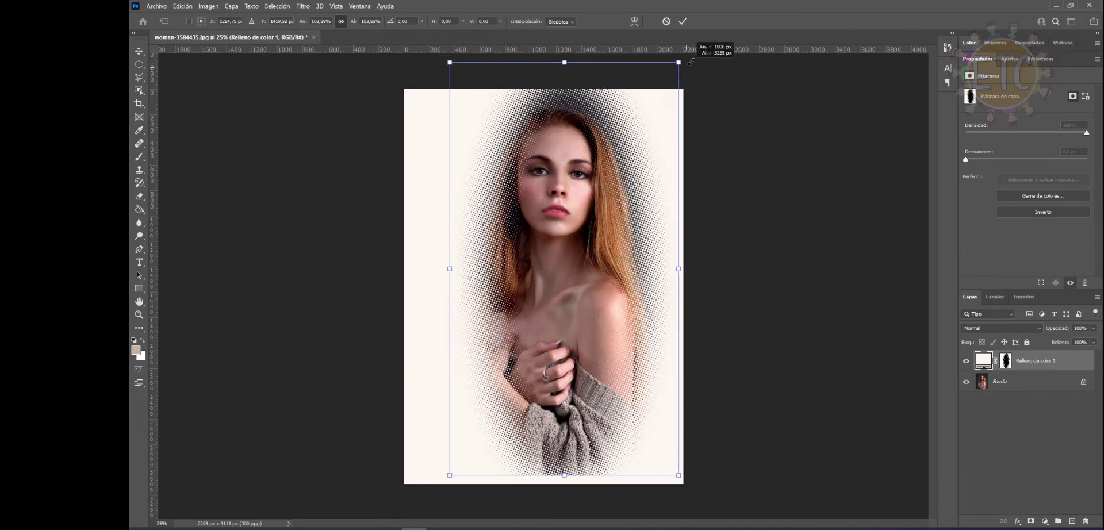
pyautogui.moveTo(640, 119); pyautogui.dragTo(635, 127)
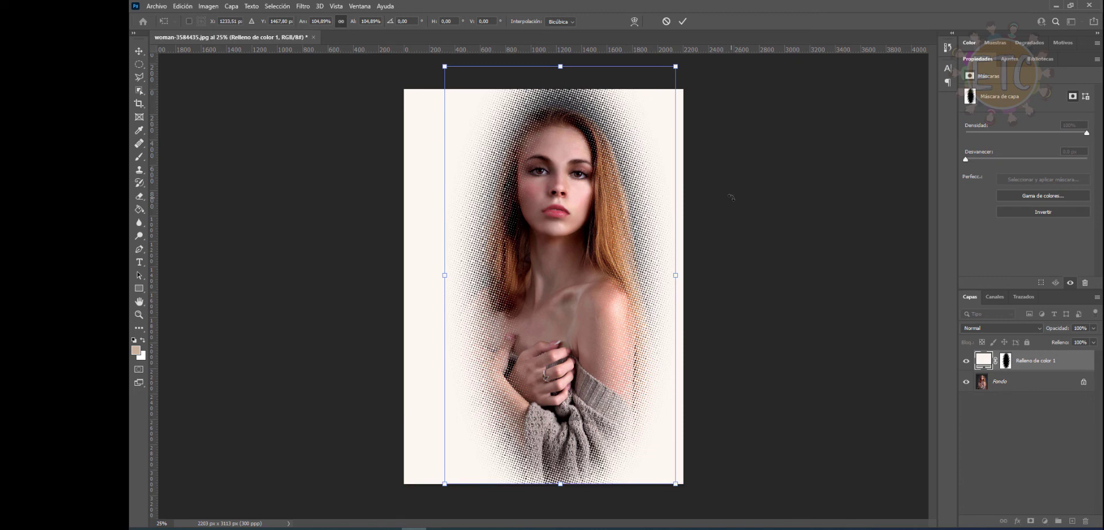
pyautogui.press('Return')
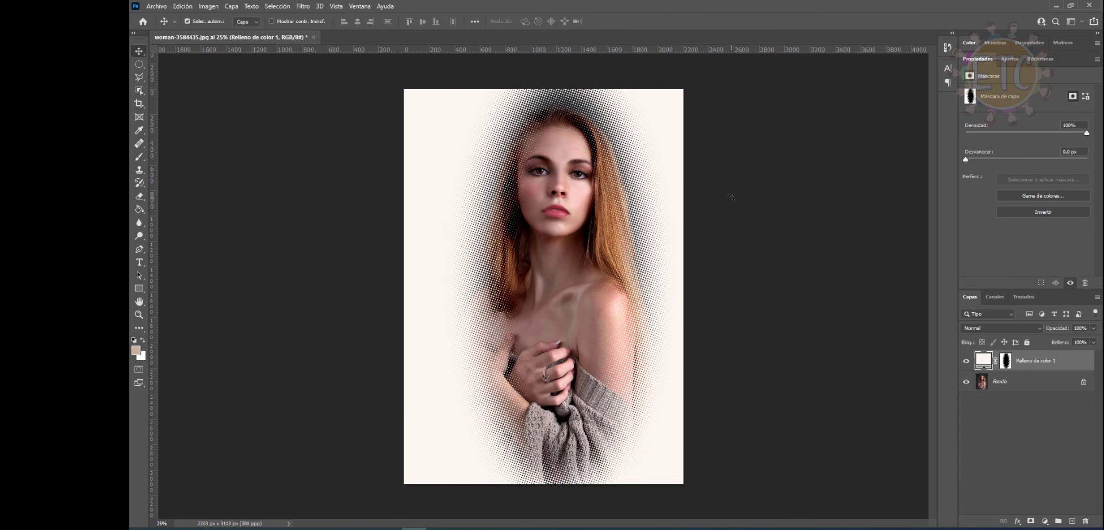